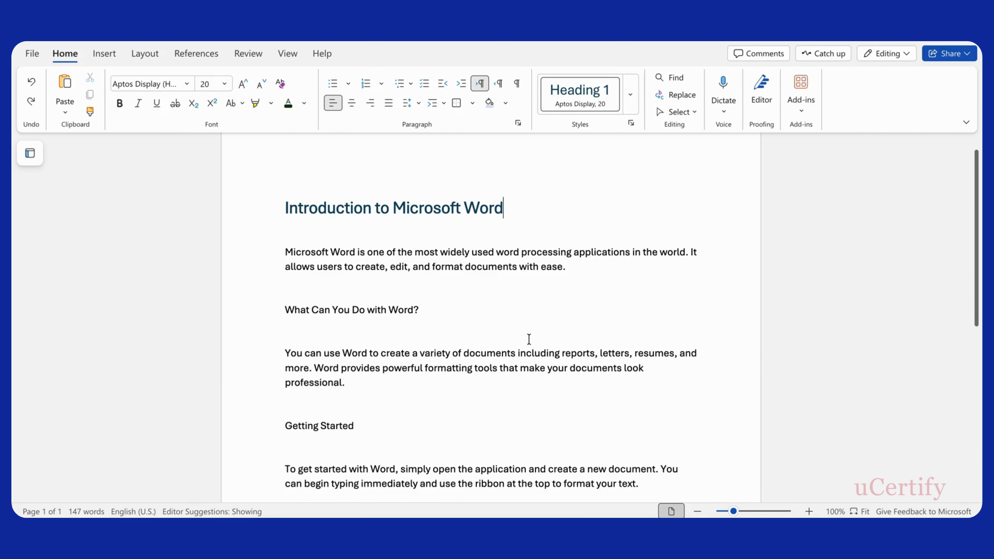
left_click_drag(507, 207, 277, 209)
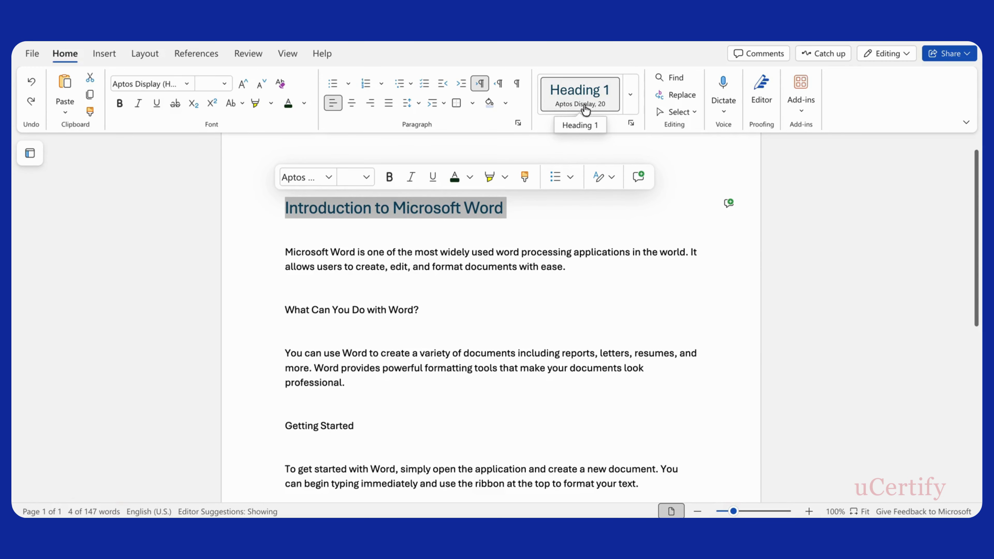
left_click(571, 222)
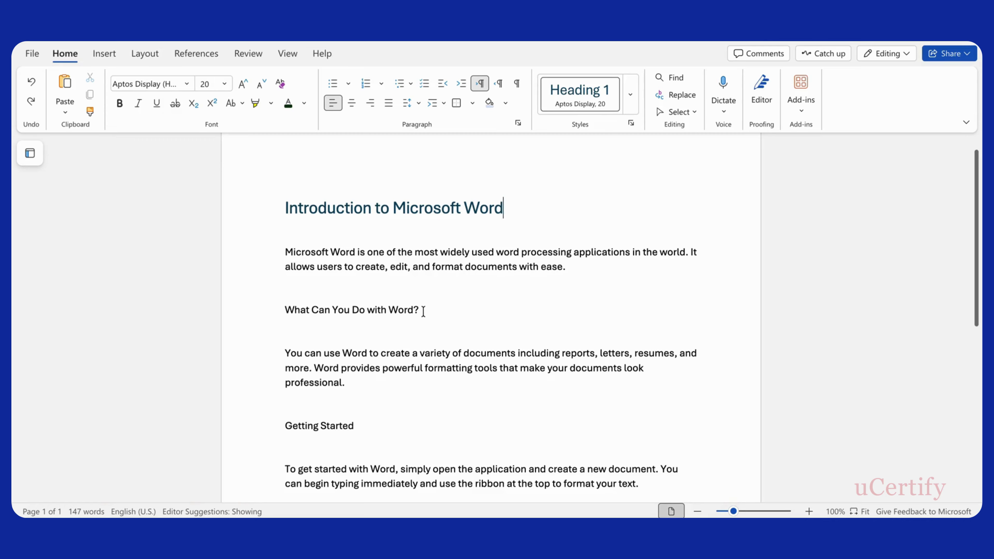
Format the "What Can You Do with Word?" line as 24 pt bold text in the darkest green theme colour
left_click_drag(421, 312, 274, 313)
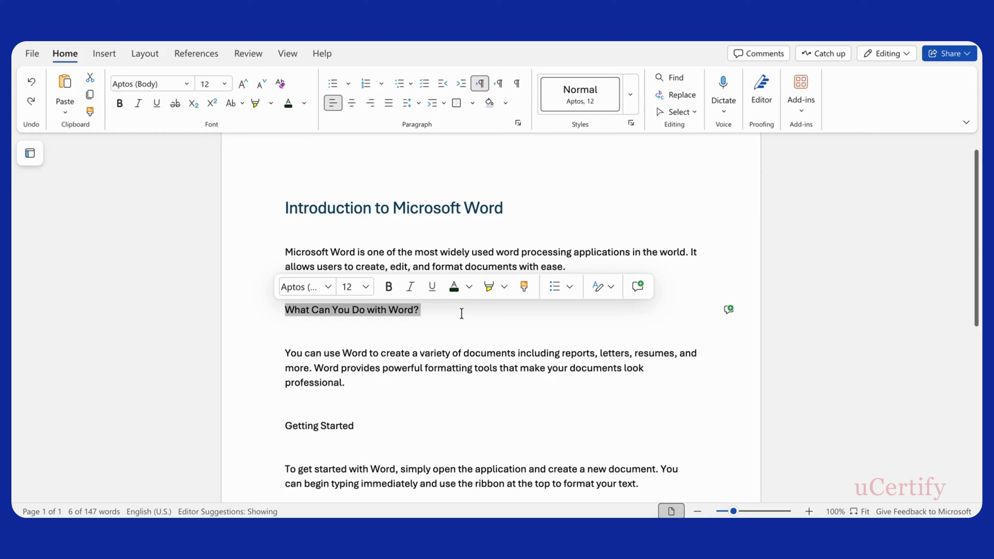
left_click(225, 84)
left_click(214, 266)
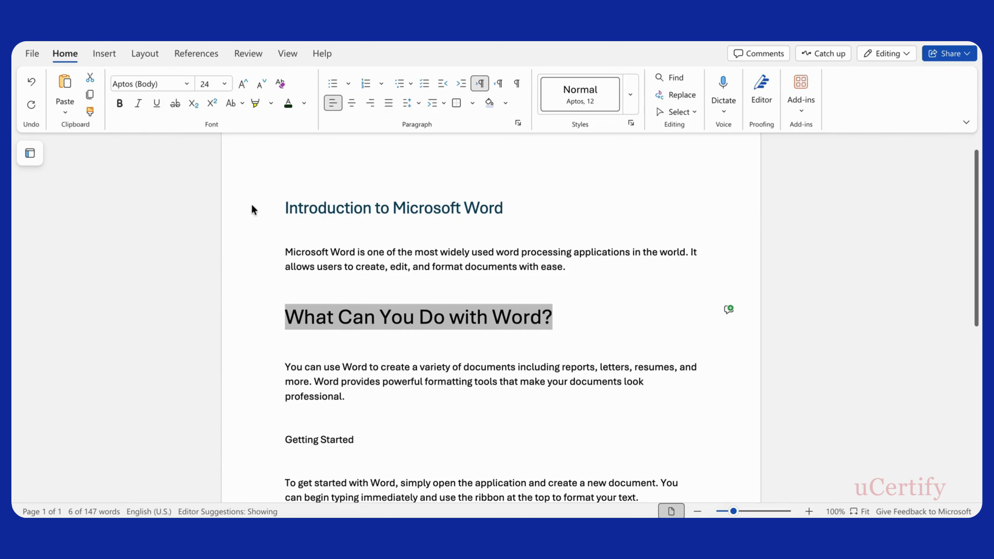
left_click(119, 104)
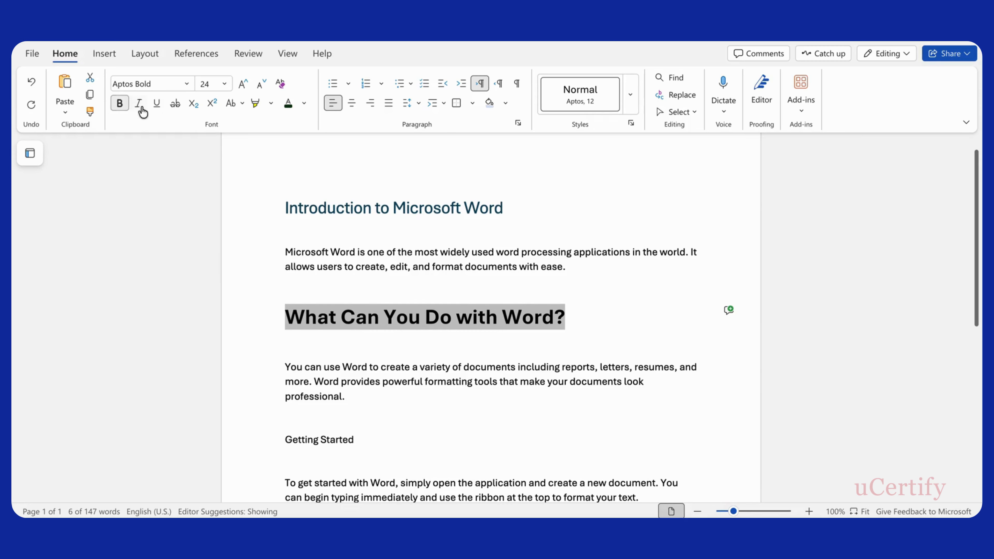
left_click(301, 103)
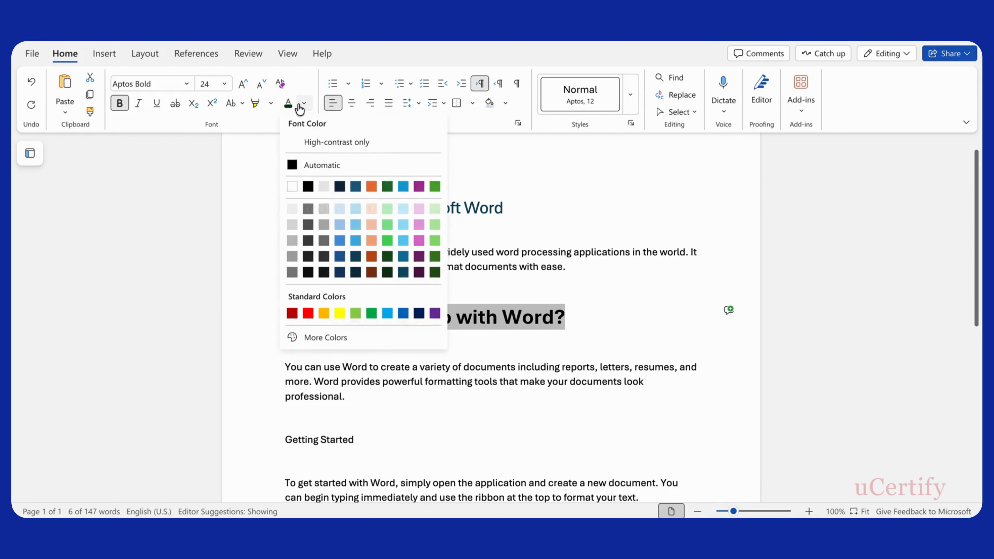
left_click(435, 271)
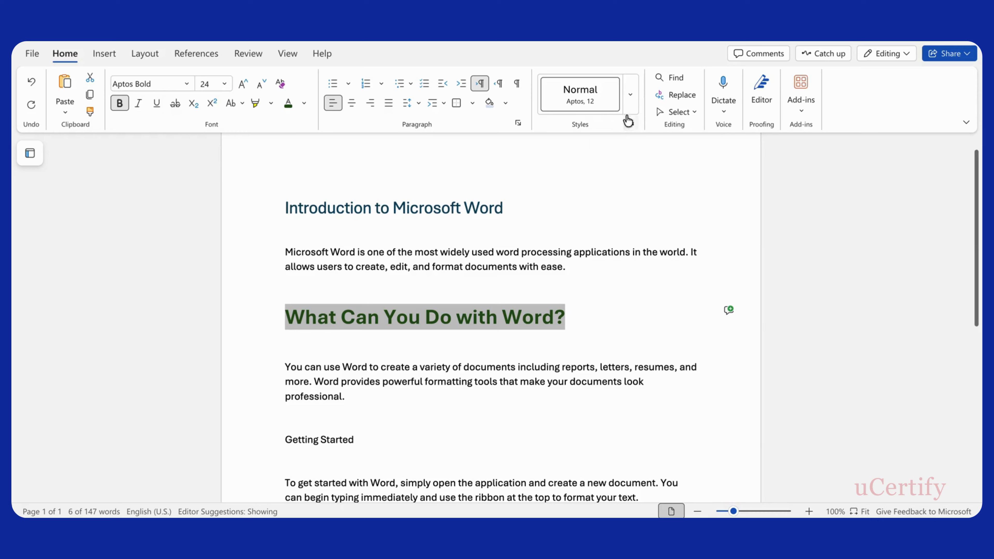
Create a new style named Customheading from the selected "What Can You Do with Word?" line and check it in the list of styles
left_click(630, 96)
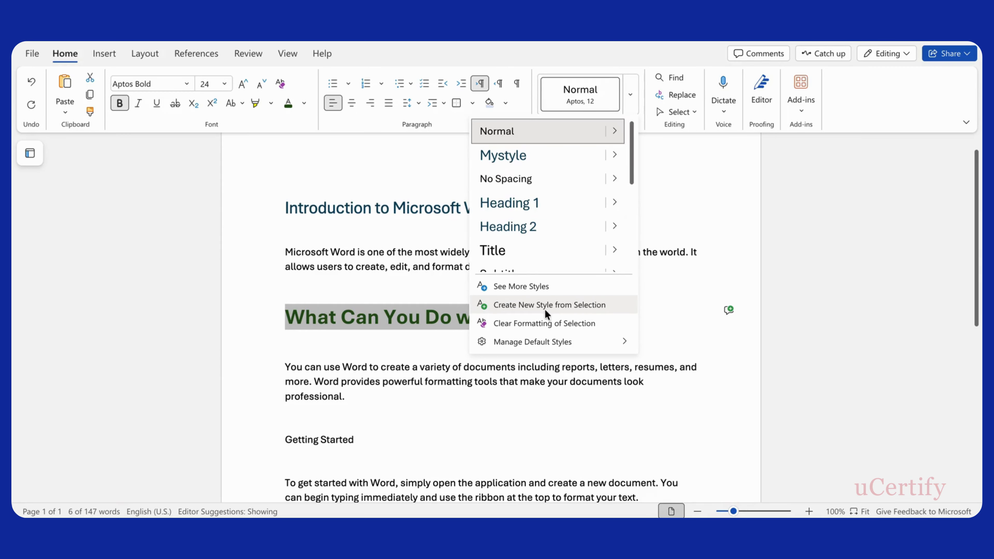
left_click(574, 306)
scroll(519, 361, "down", 2)
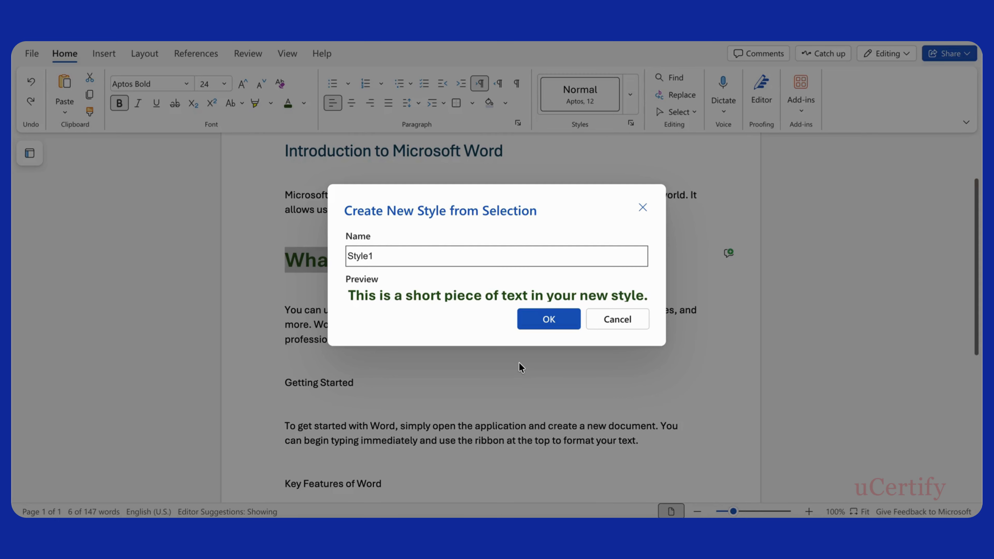
key("ctrl+a")
type("Customheading")
left_click(551, 325)
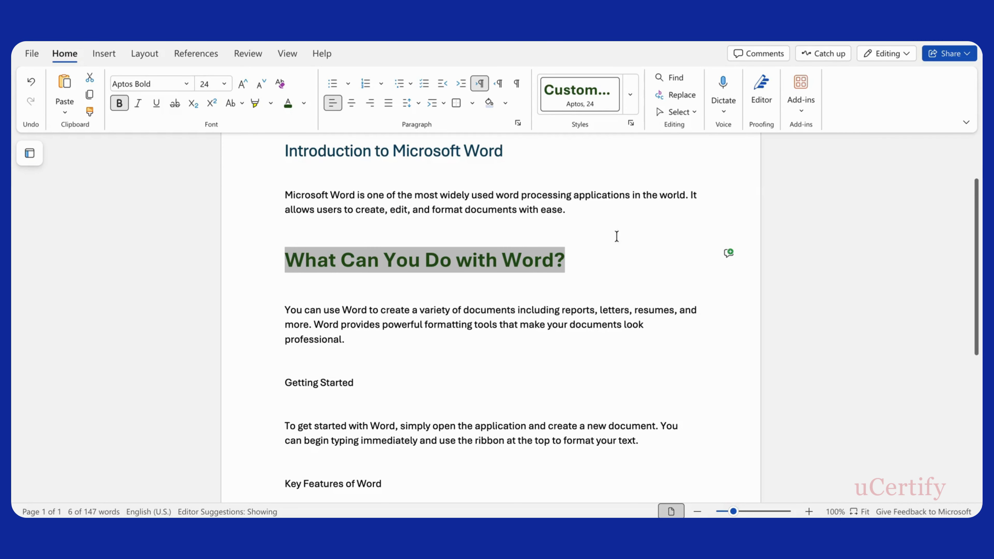
left_click(636, 102)
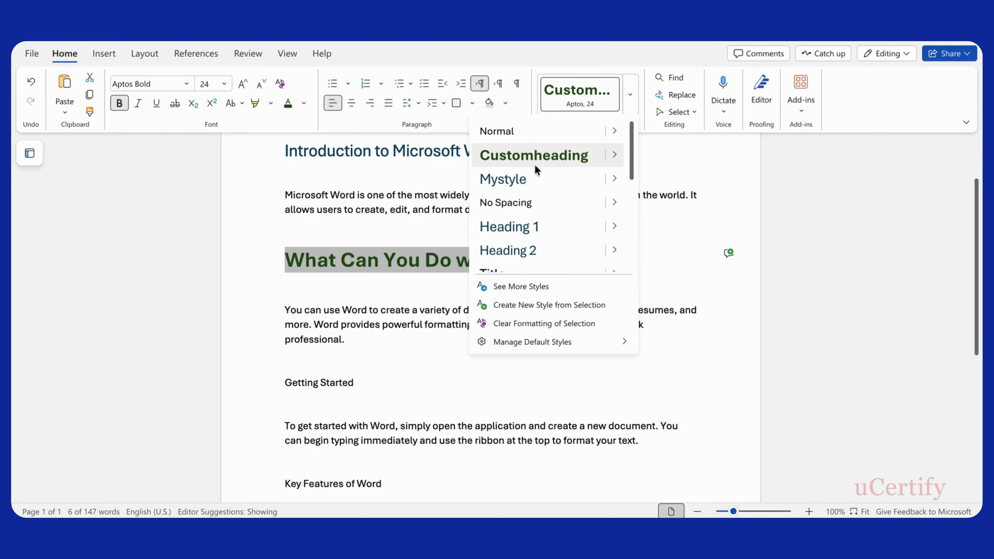
left_click(670, 275)
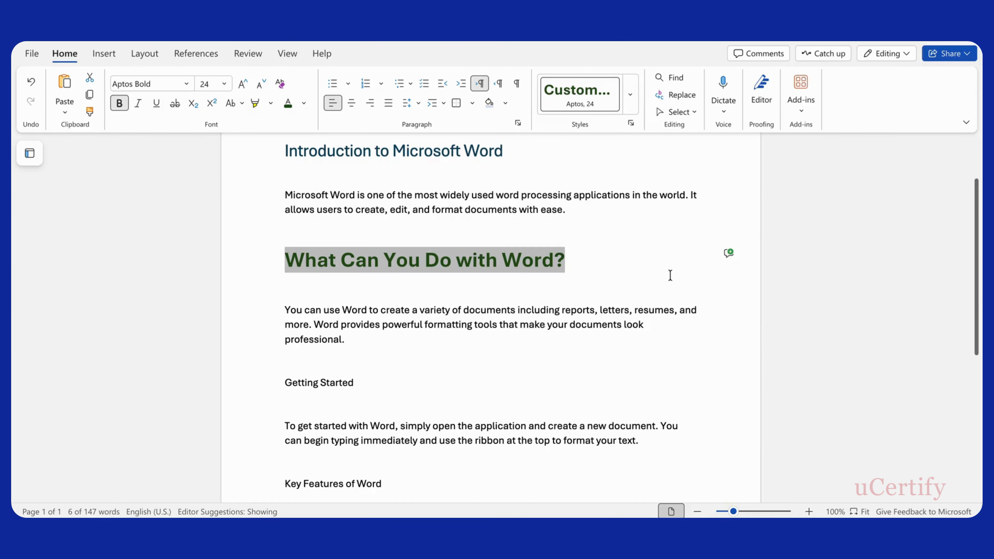
Apply the Customheading style to the "Getting Started" line
scroll(523, 406, "down", 2)
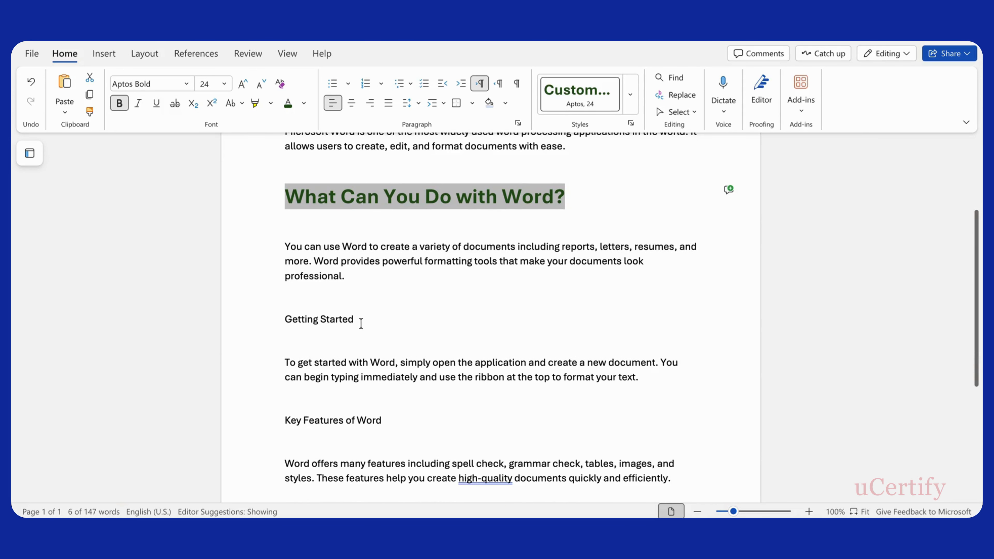
left_click_drag(353, 319, 281, 319)
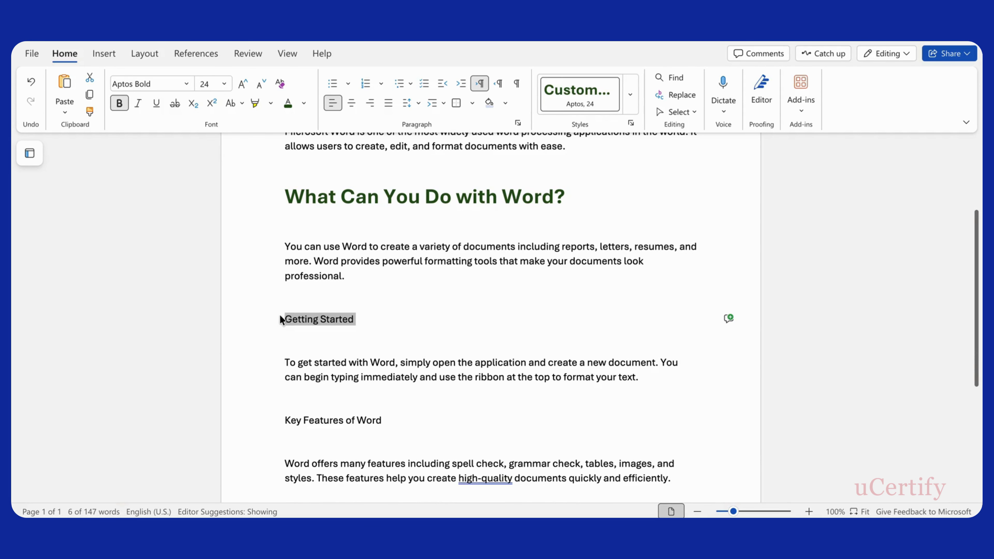
left_click(629, 94)
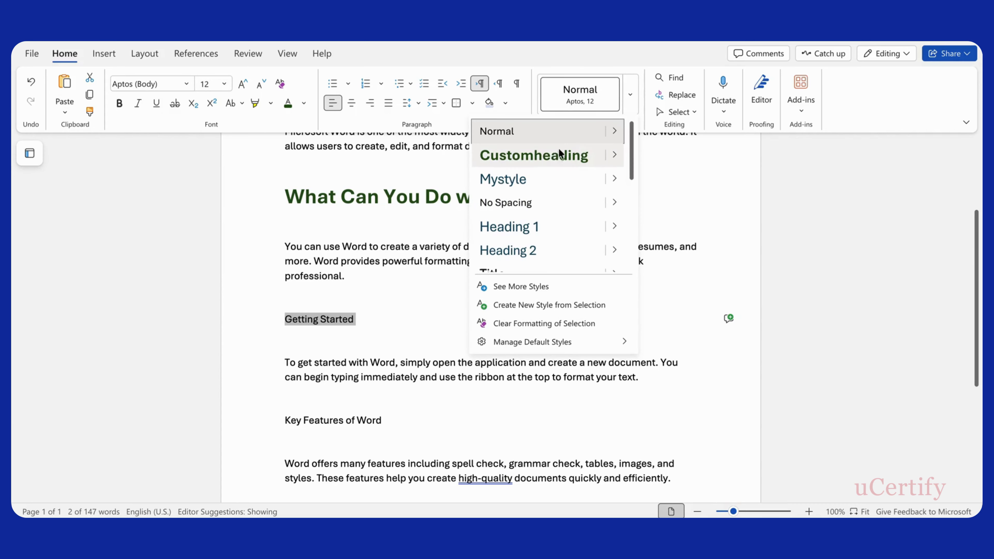
left_click(549, 160)
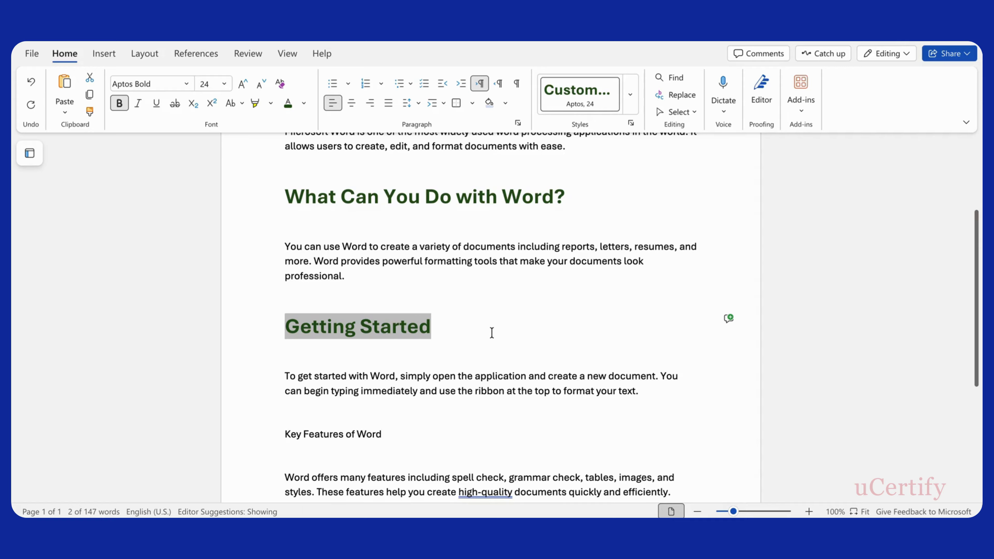
Apply the Customheading style to the "Key Features of Word" line
scroll(486, 332, "down", 1)
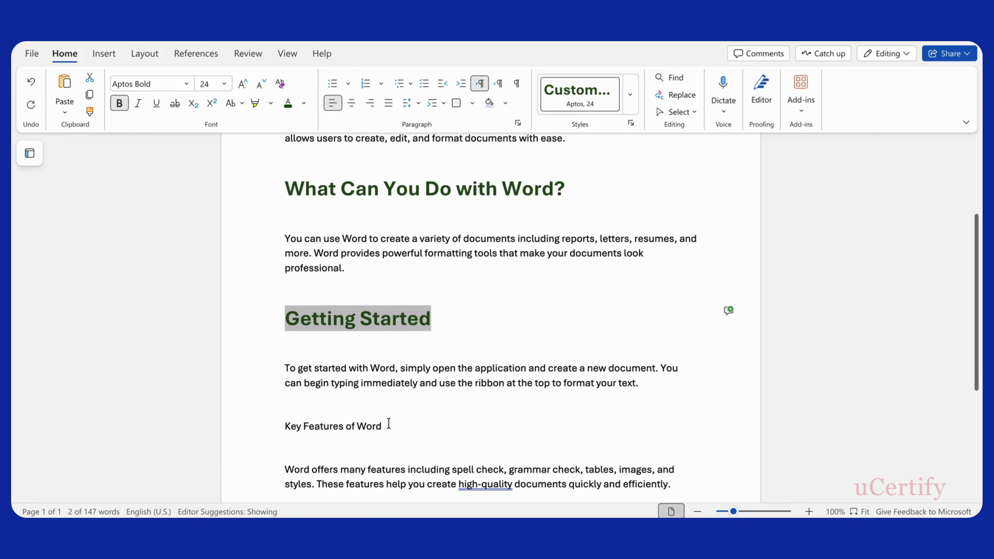
left_click_drag(387, 425, 277, 425)
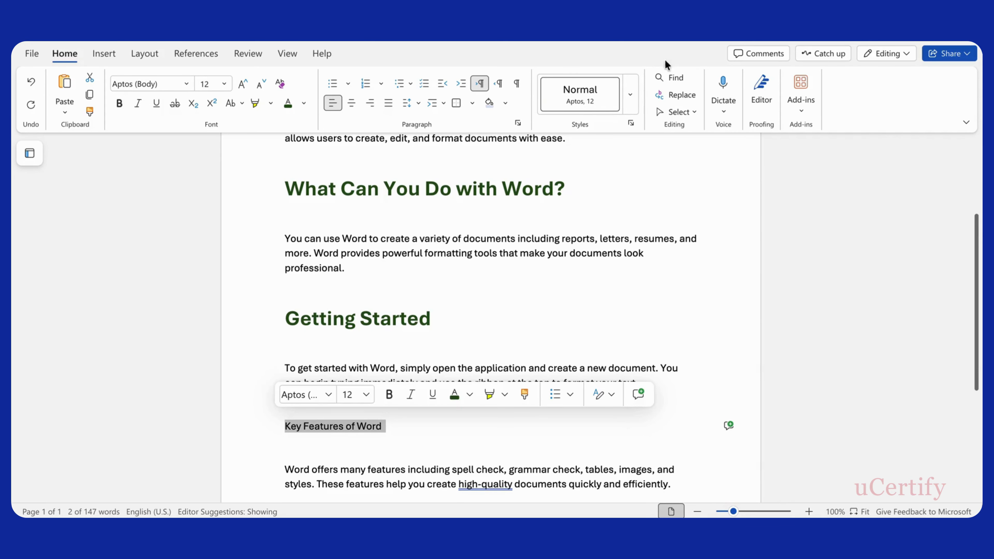
left_click(631, 99)
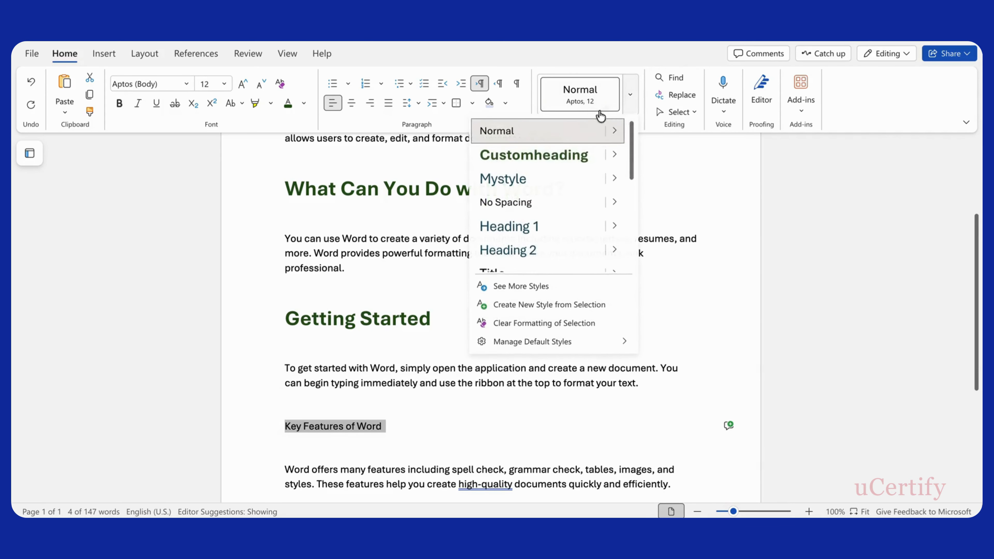
left_click(556, 155)
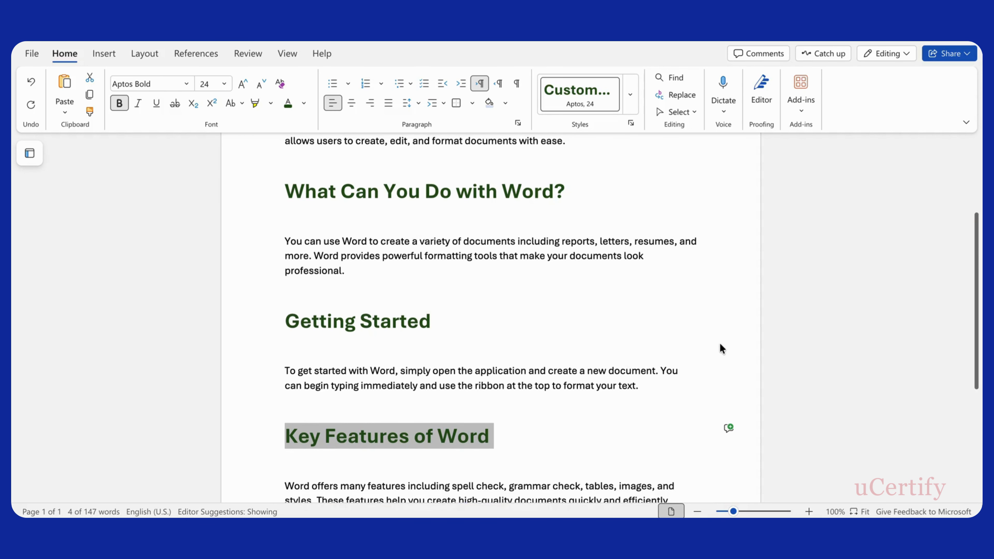
Collapse the "Introduction to Microsoft Word" and "Summary" headings to hide the text beneath them
scroll(720, 348, "up", 1)
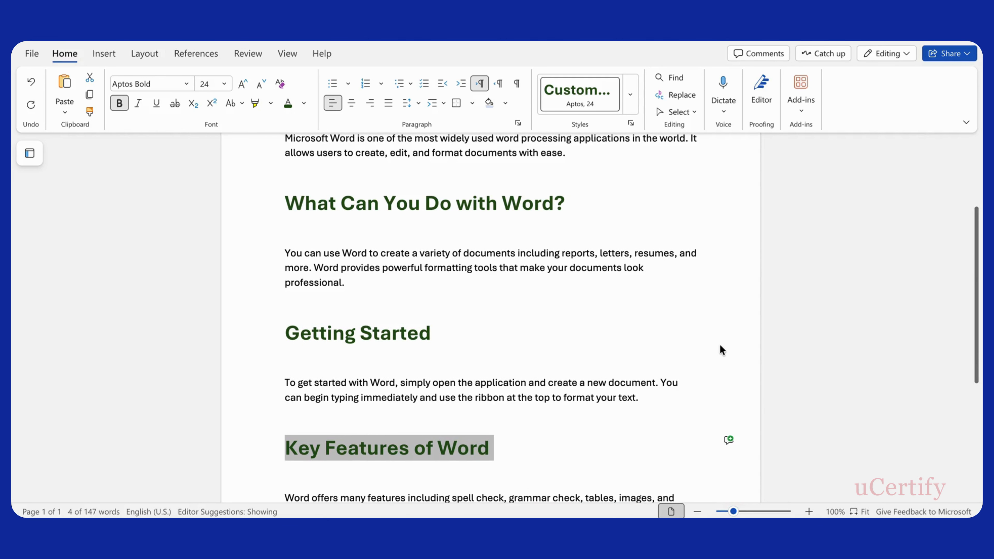
scroll(704, 348, "up", 1)
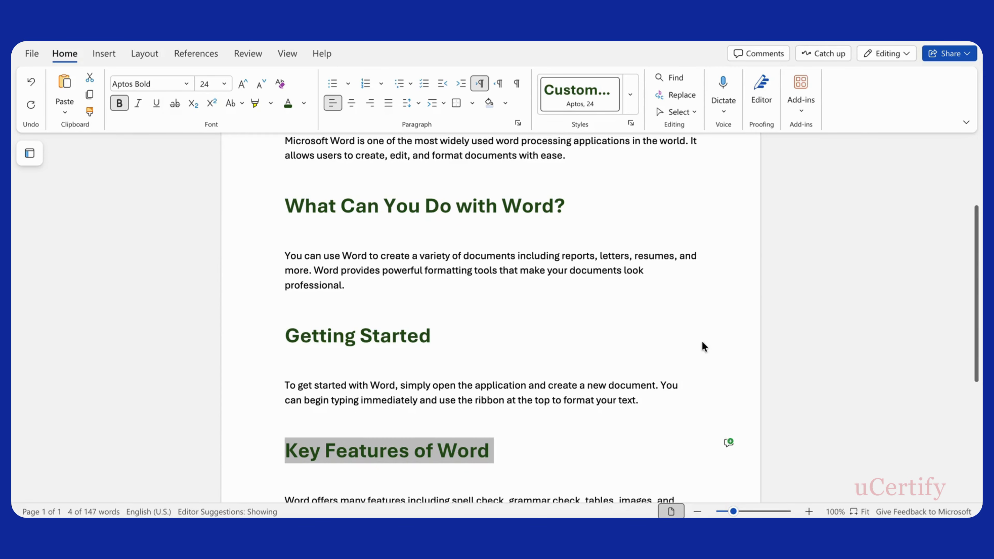
scroll(680, 378, "up", 3)
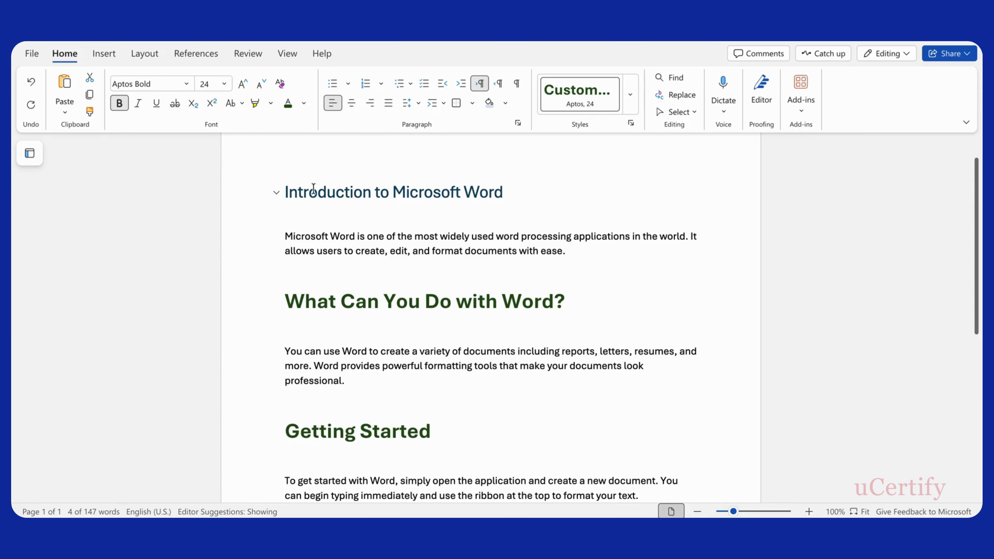
left_click(276, 193)
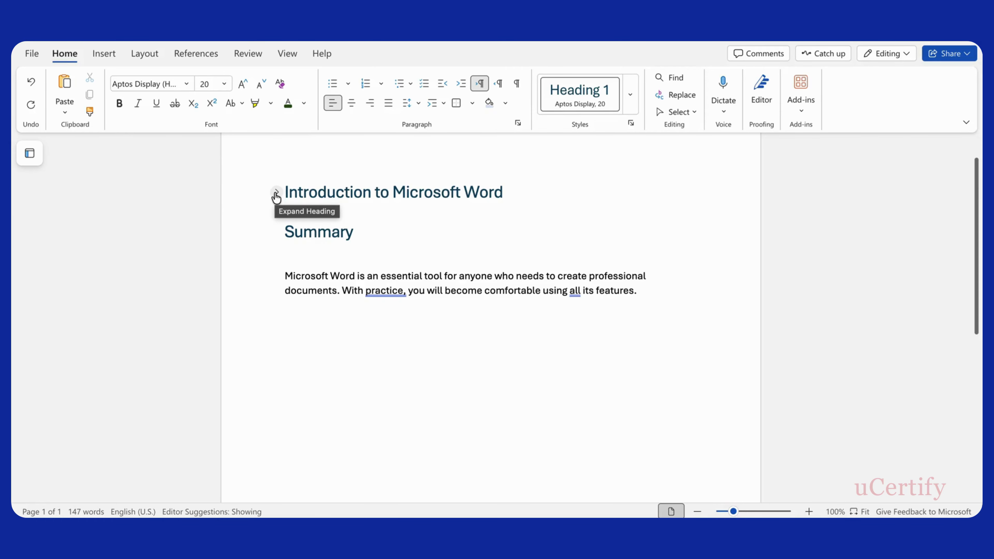
scroll(304, 229, "down", 1)
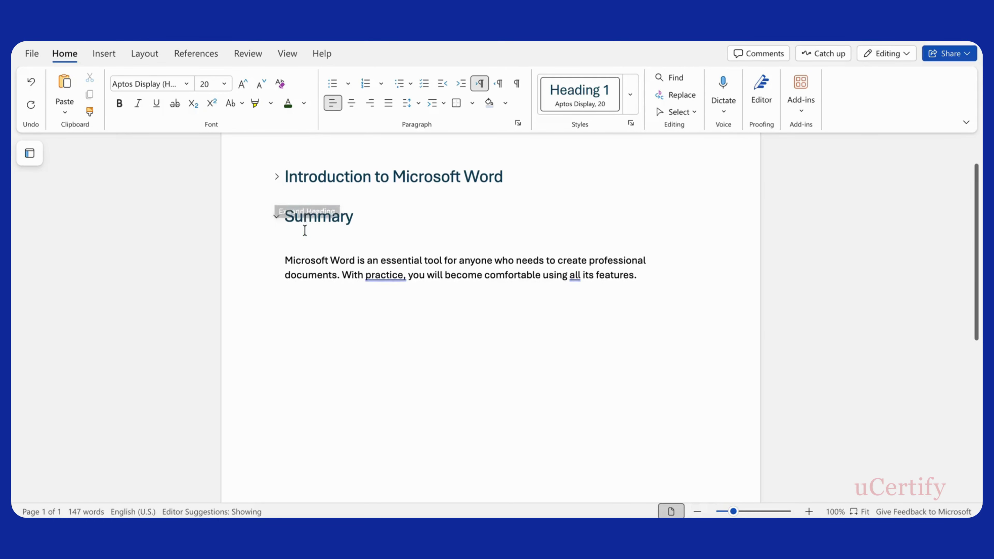
scroll(303, 231, "up", 2)
left_click(277, 258)
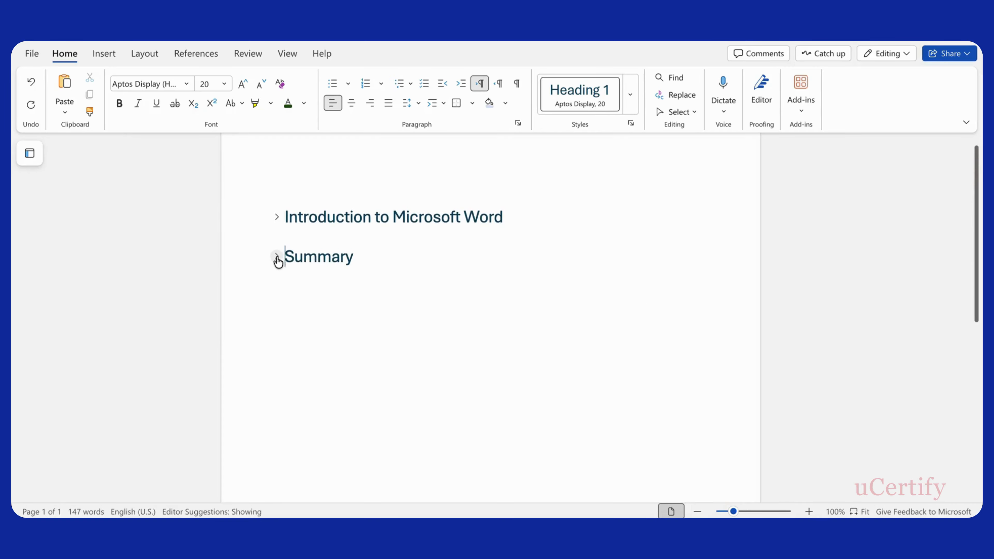
scroll(330, 272, "down", 1)
scroll(329, 273, "up", 1)
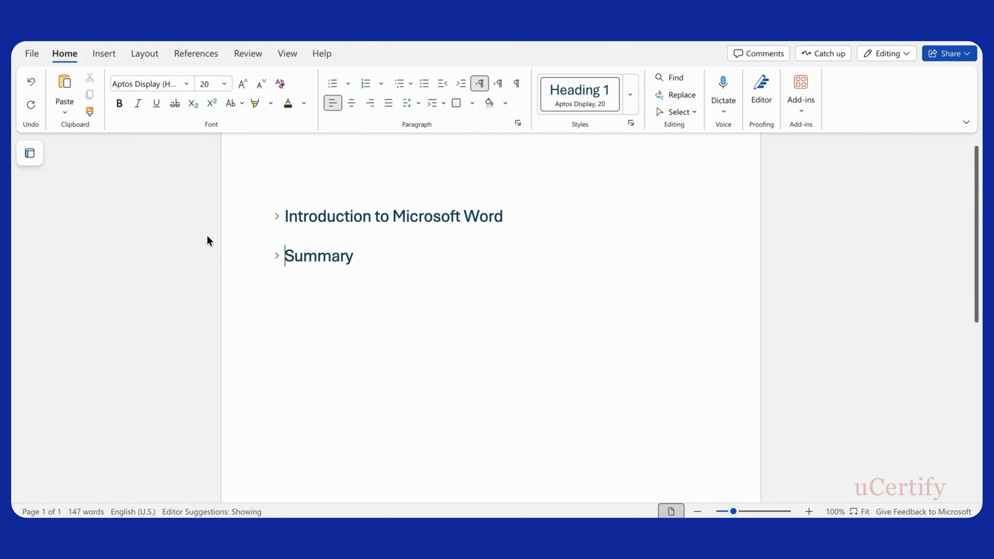
Expand the "Introduction to Microsoft Word" heading and look through the sections beneath it
left_click(277, 218)
scroll(308, 301, "down", 4)
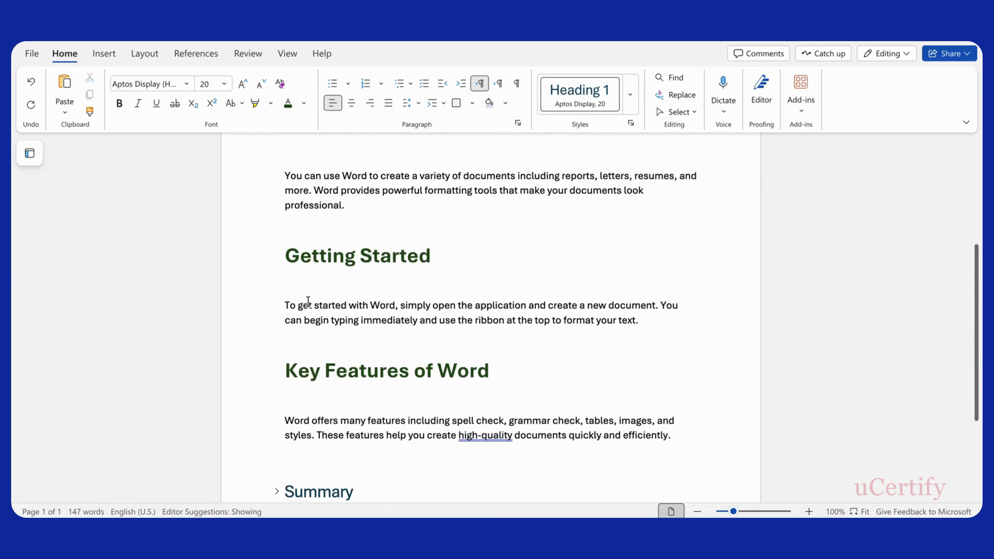
scroll(308, 301, "up", 5)
scroll(308, 301, "down", 1)
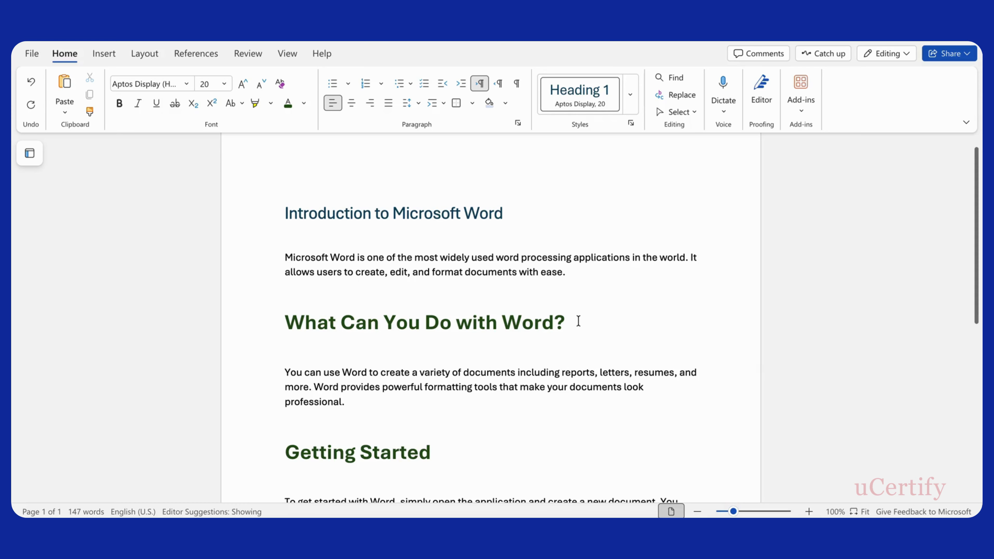
Clear all formatting from the "What Can You Do with Word?" heading, then deselect it
left_click_drag(568, 320, 285, 321)
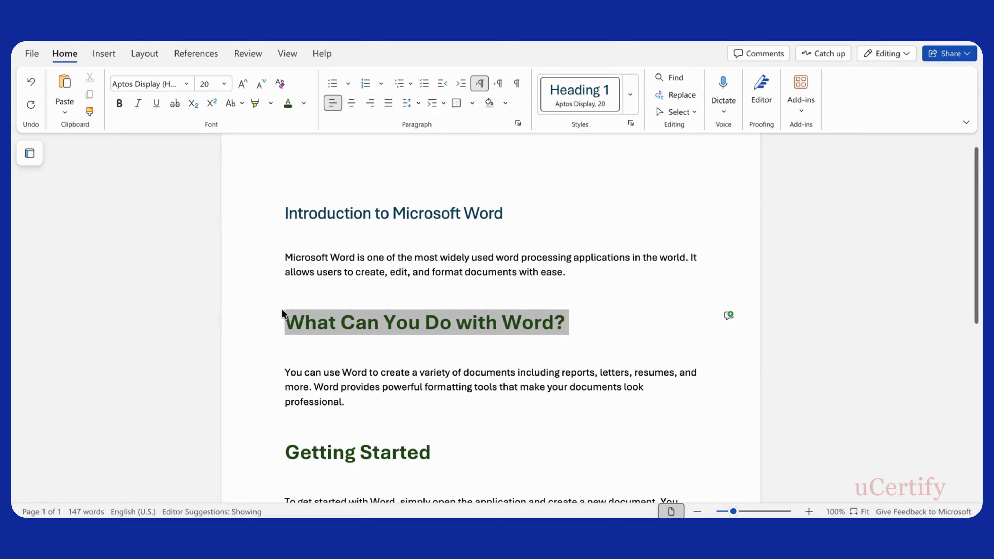
left_click(630, 94)
mouse_move(605, 155)
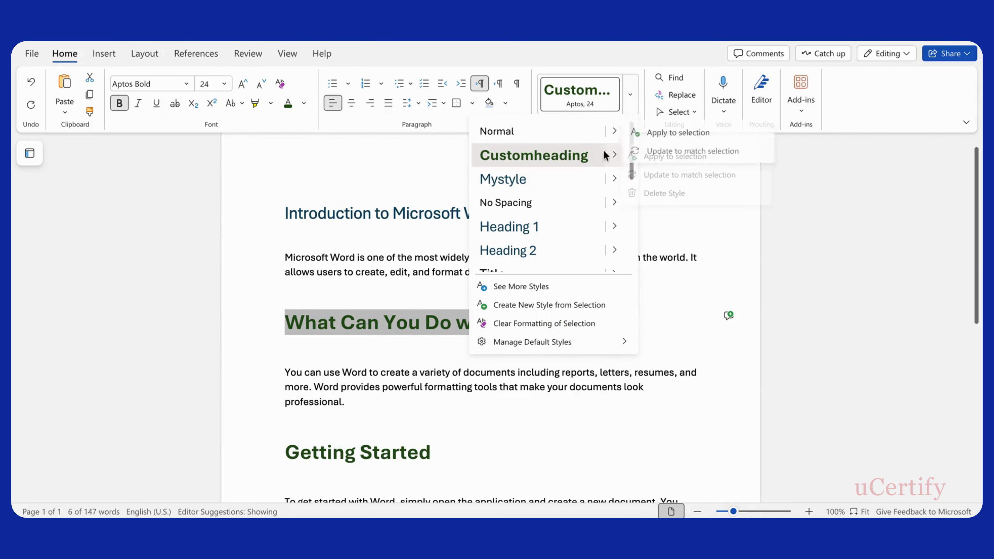
left_click(591, 322)
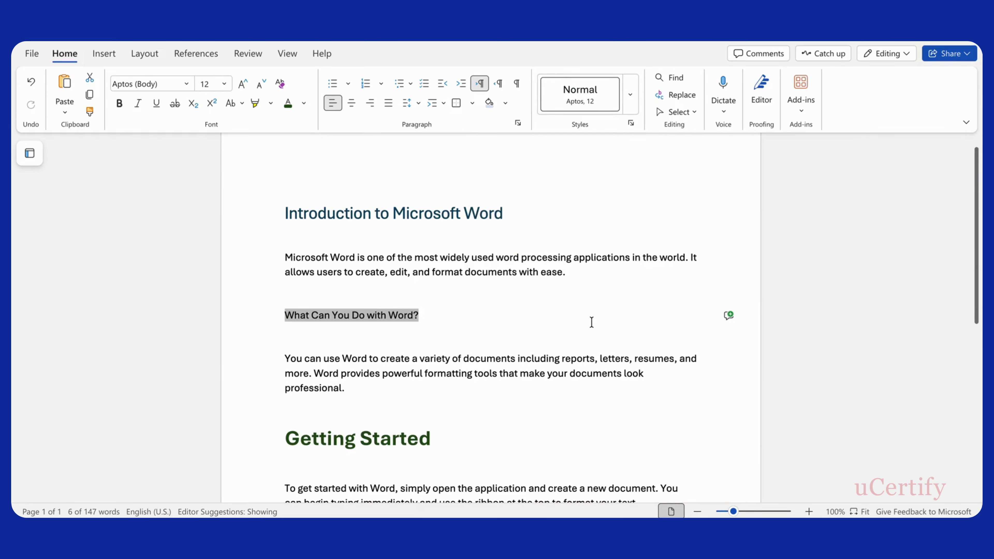
left_click(478, 322)
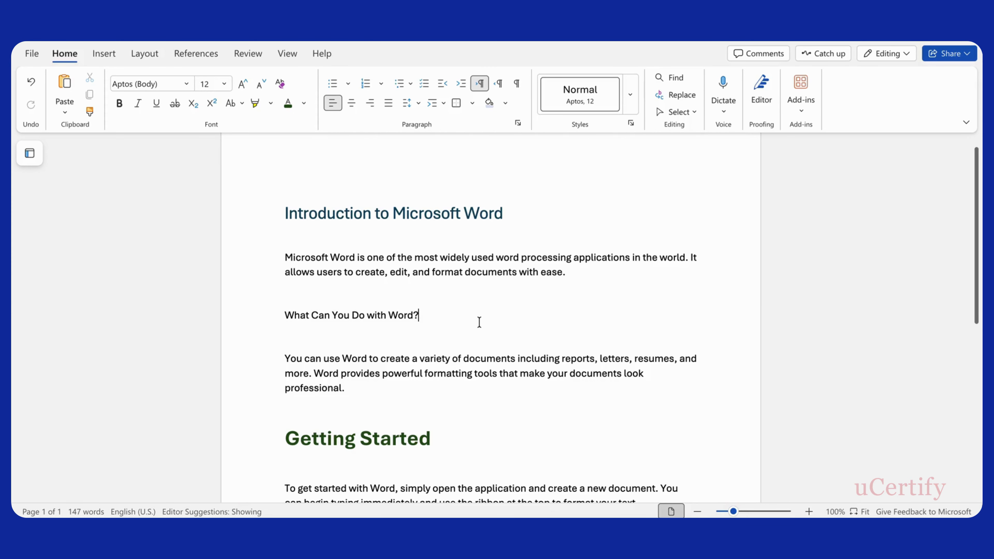
key("ctrl+z")
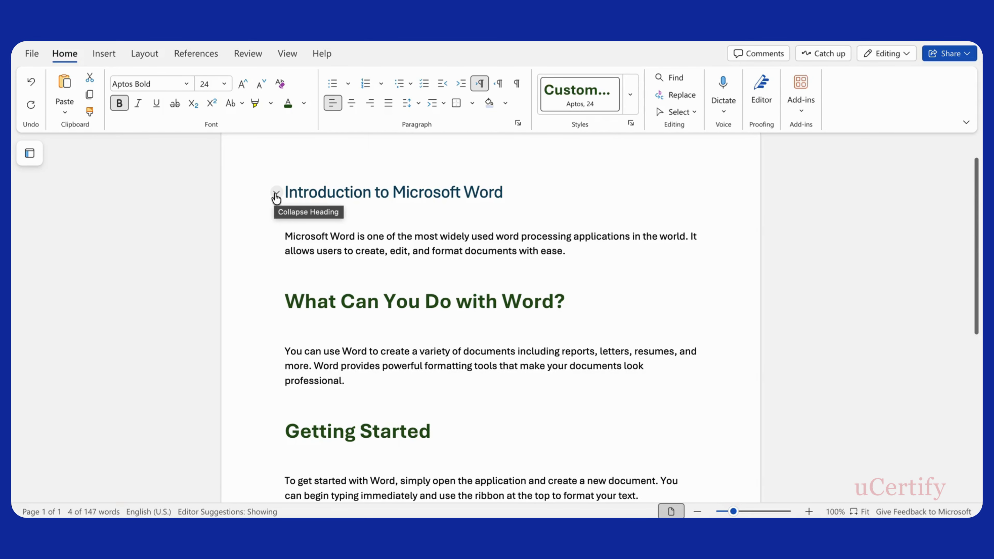